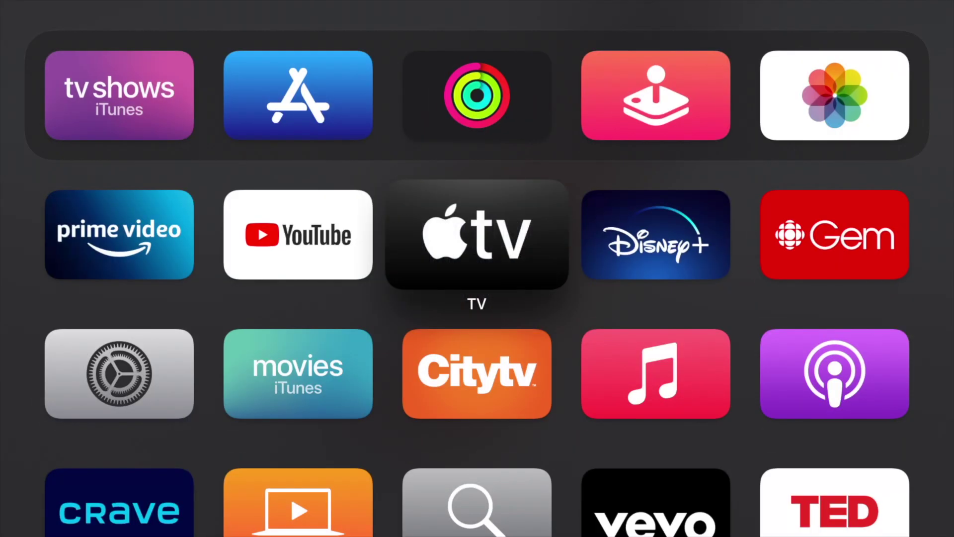
Open Settings > General > Appearance, where Dark is currently selected
{"action": "key", "text": "Down"}
{"action": "key", "text": "Left"}
{"action": "key", "text": "Left"}
{"action": "key", "text": "Return"}
{"action": "key", "text": "Return"}
{"action": "key", "text": "Down"}
{"action": "key", "text": "Down"}
{"action": "key", "text": "Return"}
Cycle the Appearance setting from Light to Dark and back to Light, previewing each theme
{"action": "key", "text": "Return"}
{"action": "key", "text": "Down"}
{"action": "key", "text": "Down"}
{"action": "key", "text": "Up"}
{"action": "key", "text": "Return"}
{"action": "key", "text": "Up"}
{"action": "key", "text": "Return"}
{"action": "key", "text": "Down"}
{"action": "key", "text": "Return"}
Back out of Appearance, General and Settings to the dark-mode home screen
{"action": "key", "text": "Escape"}
{"action": "key", "text": "Escape"}
{"action": "key", "text": "Escape"}
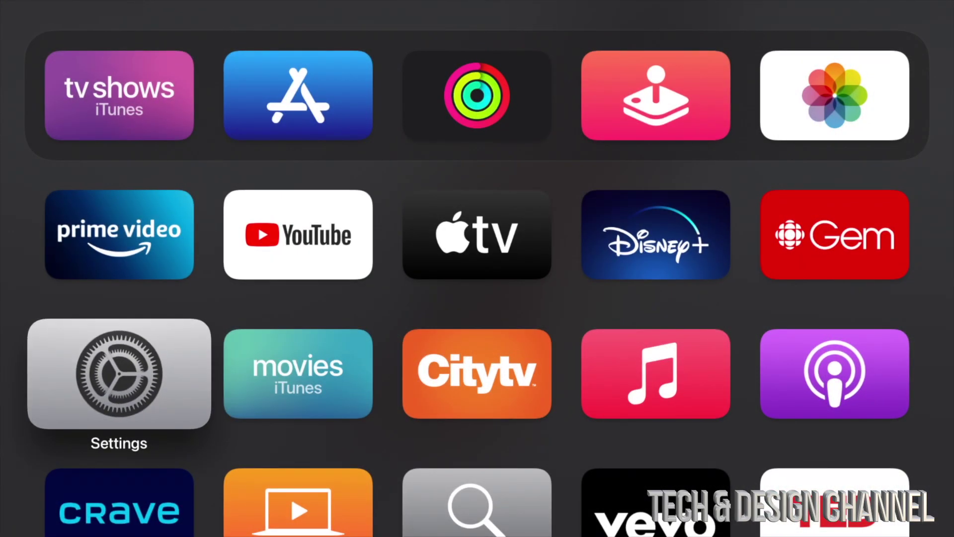